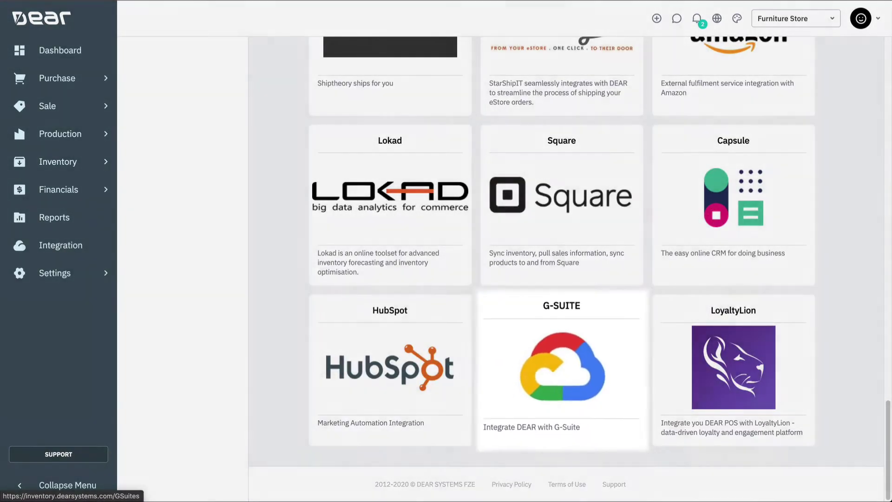
# Open the Setup page of the G-SUITE integration card in Integrations.
pyautogui.click(562, 367)
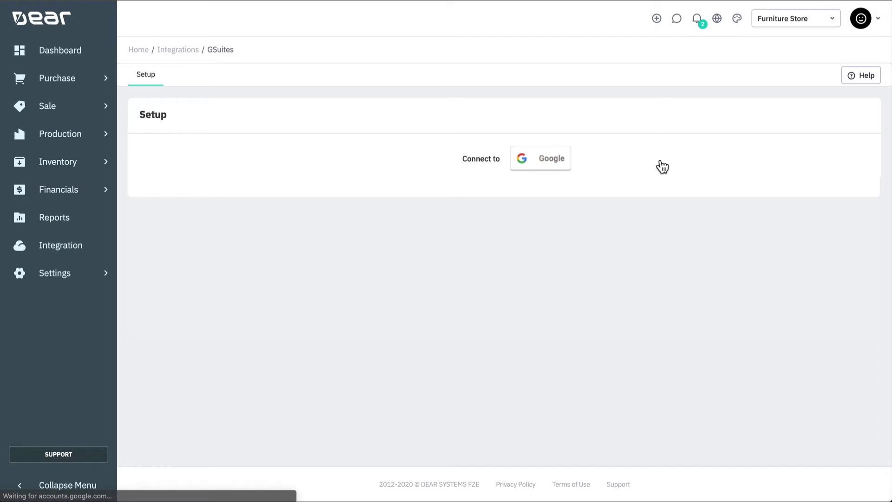
# Connect DEAR to the Google account, granting access to Drive files and contacts.
pyautogui.click(568, 168)
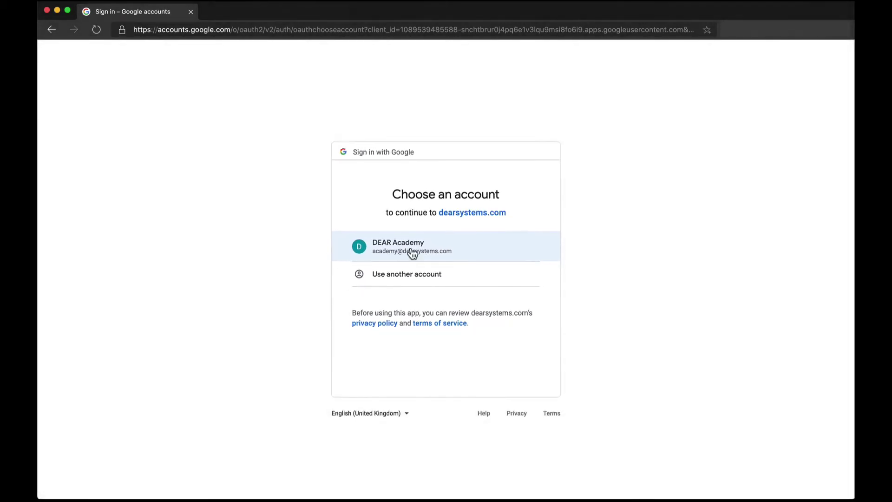
pyautogui.click(413, 253)
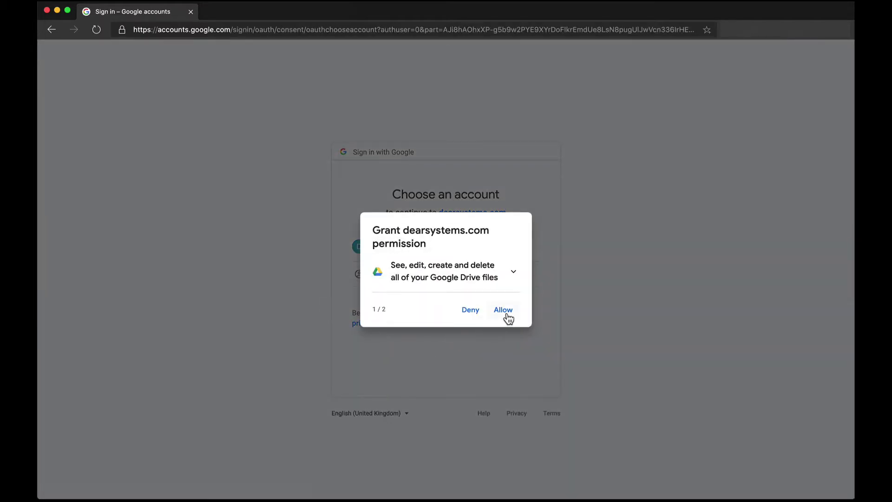
pyautogui.click(507, 317)
pyautogui.click(507, 316)
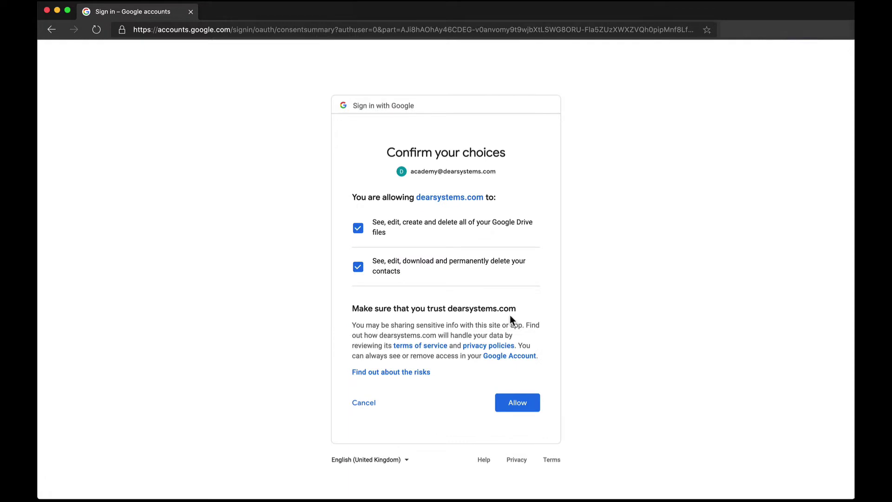
pyautogui.click(515, 401)
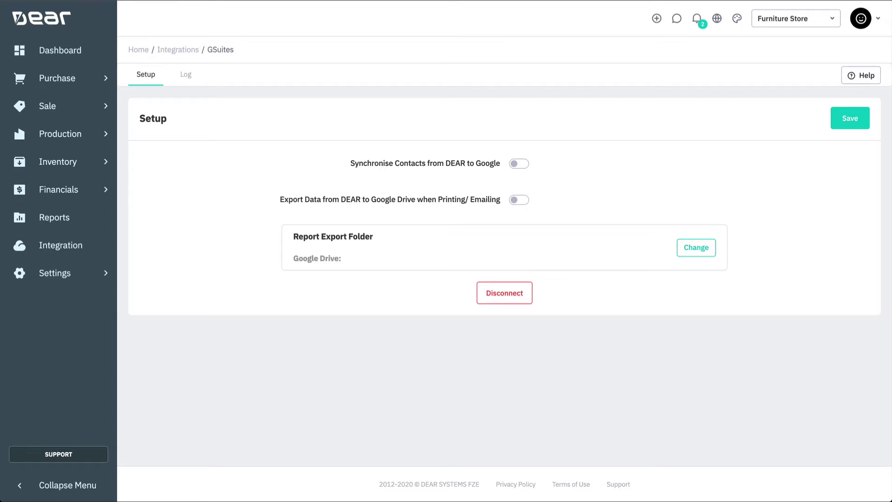
# Switch on Synchronise Contacts and Export Data to Google Drive on the Setup tab.
pyautogui.click(521, 164)
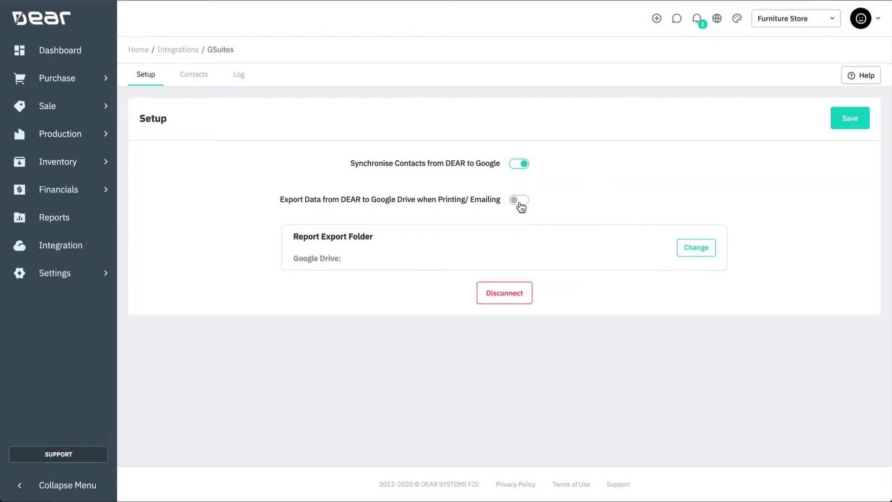
pyautogui.click(520, 203)
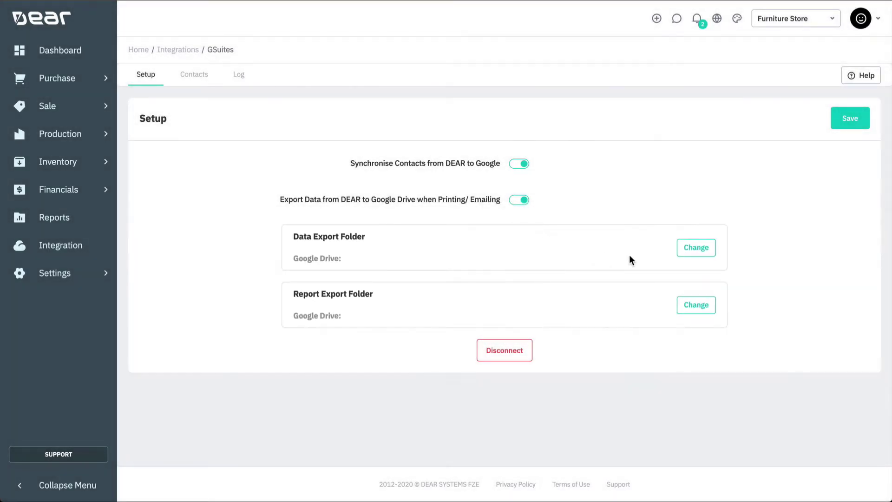
# Set the Data Export Folder to My Drive/DEAR Attachments.
pyautogui.click(688, 251)
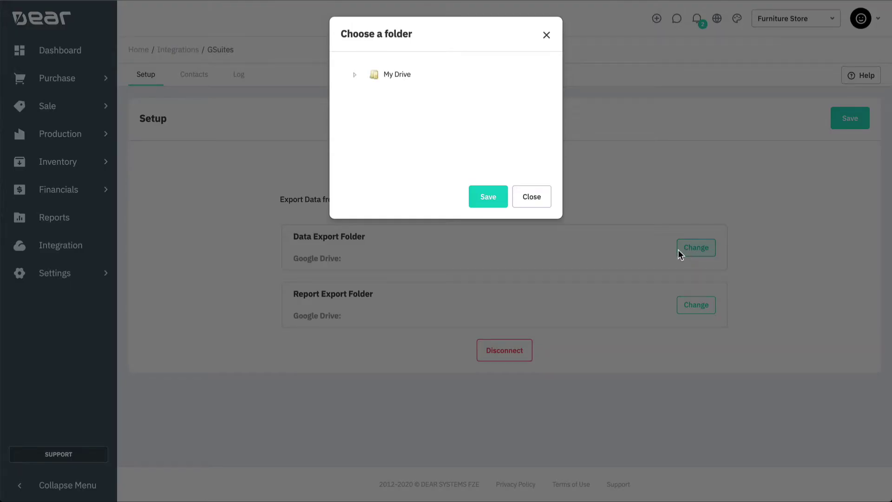
pyautogui.click(355, 75)
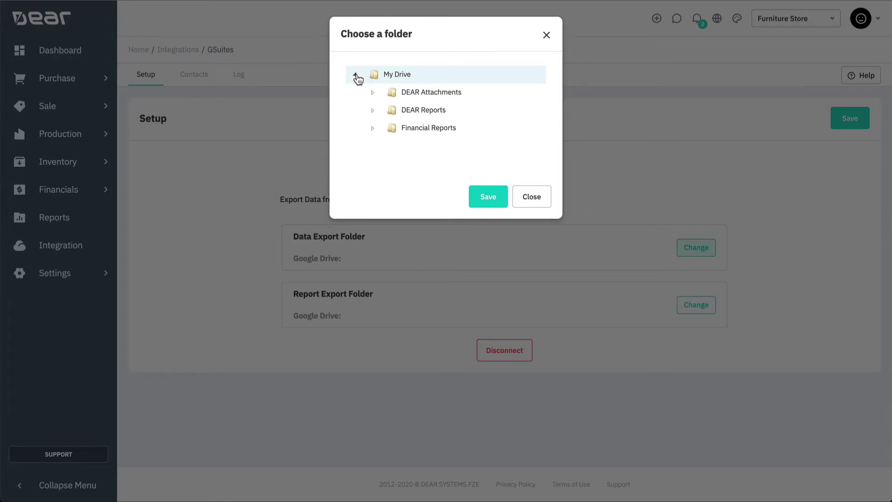
pyautogui.click(419, 95)
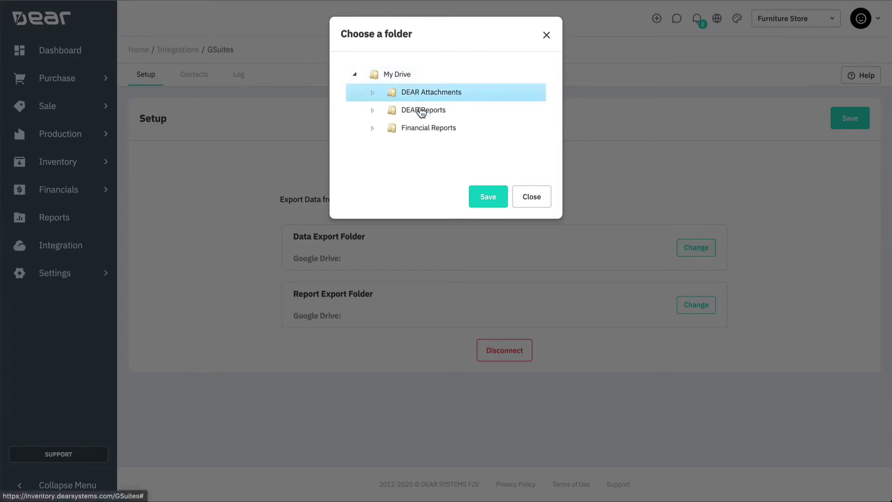
pyautogui.click(483, 202)
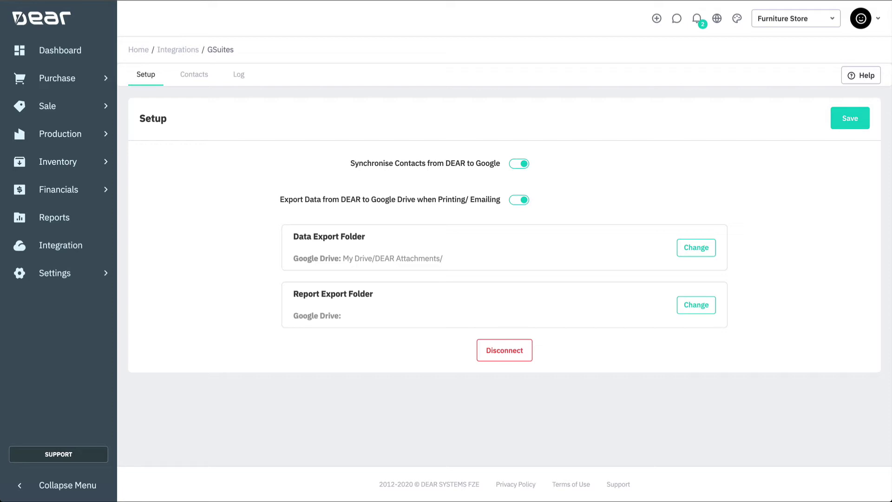
# Set the Report Export Folder to My Drive/DEAR Reports.
pyautogui.click(706, 308)
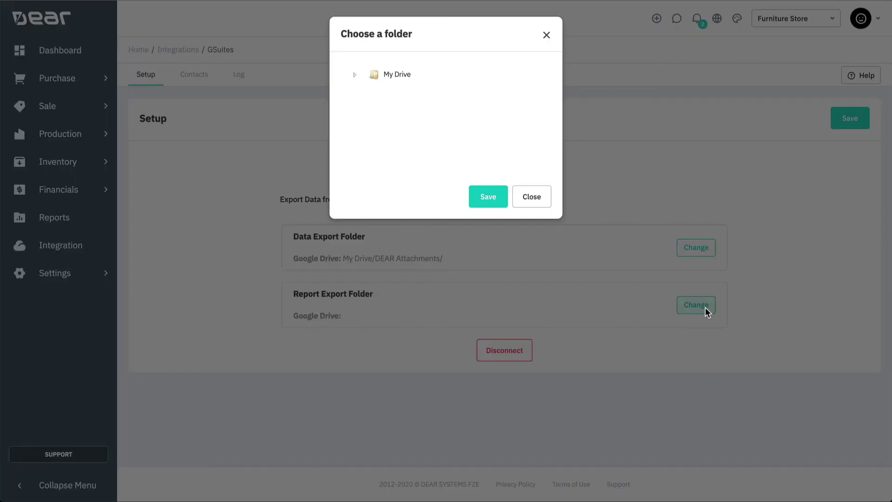
pyautogui.click(355, 75)
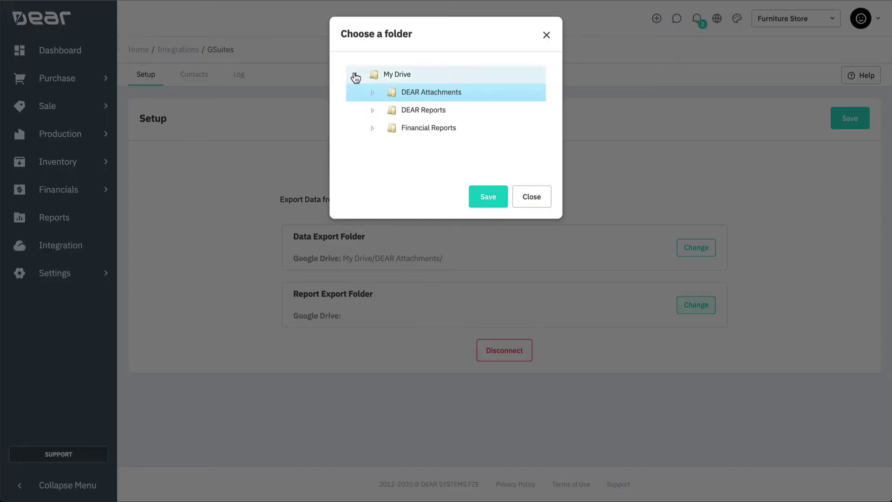
pyautogui.click(393, 110)
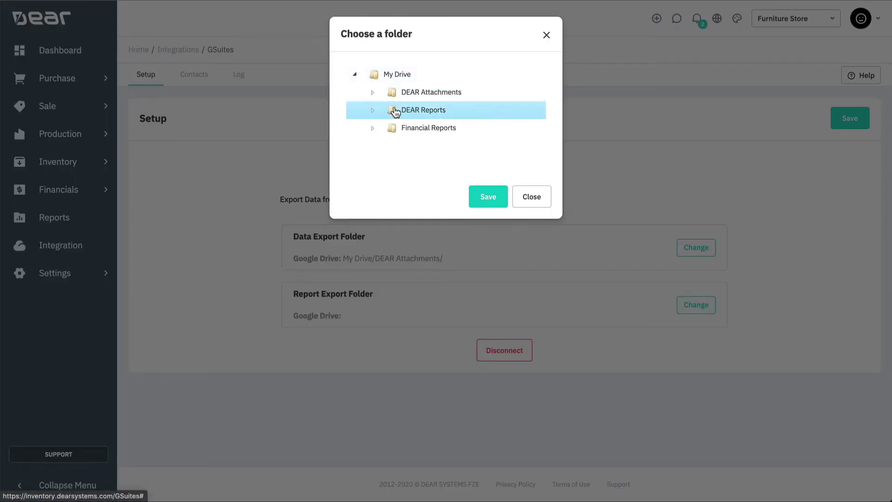
pyautogui.click(480, 198)
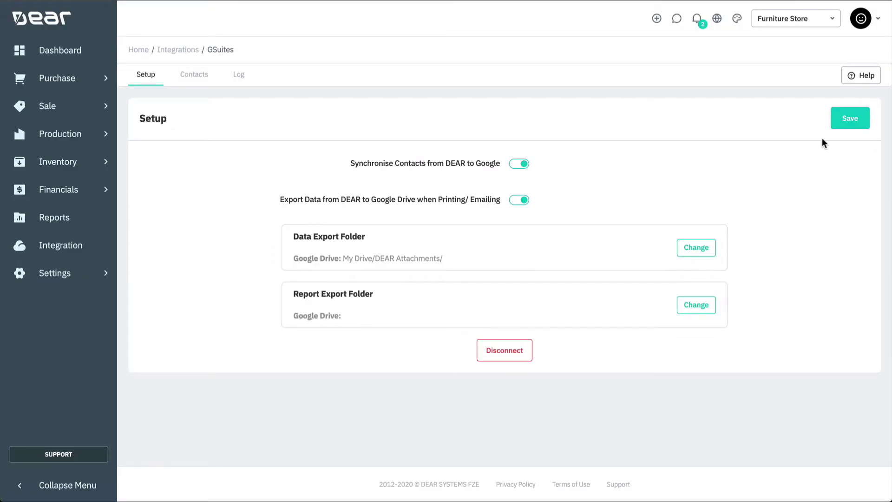
# Save the G-Suite setup and show the Contacts list of customers and suppliers.
pyautogui.click(842, 119)
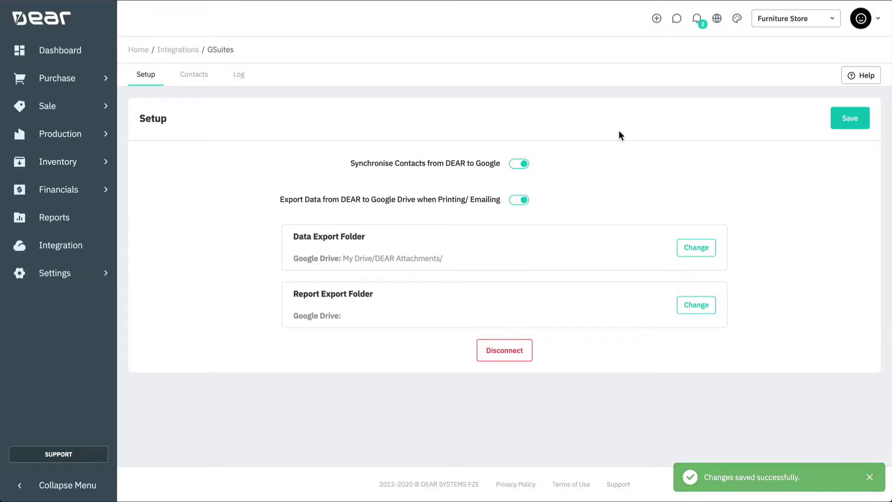
pyautogui.click(197, 80)
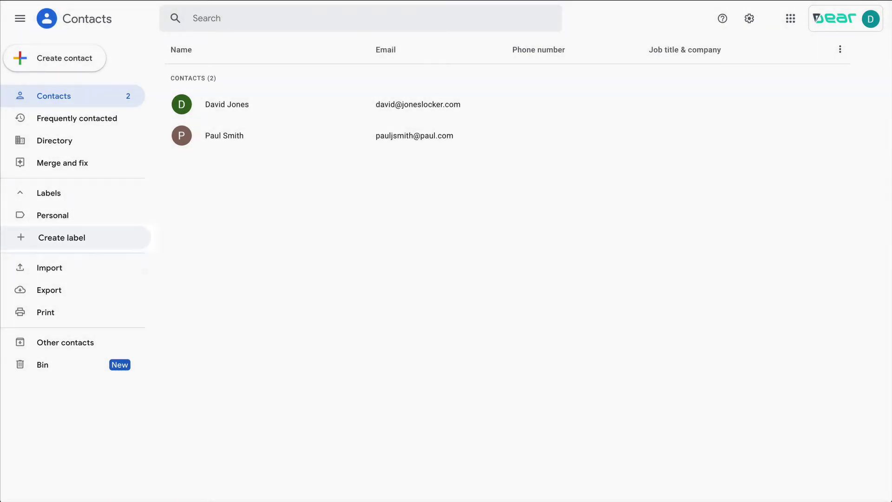
# Create a Google Contacts label named 'DEAR Suppliers'.
pyautogui.click(97, 237)
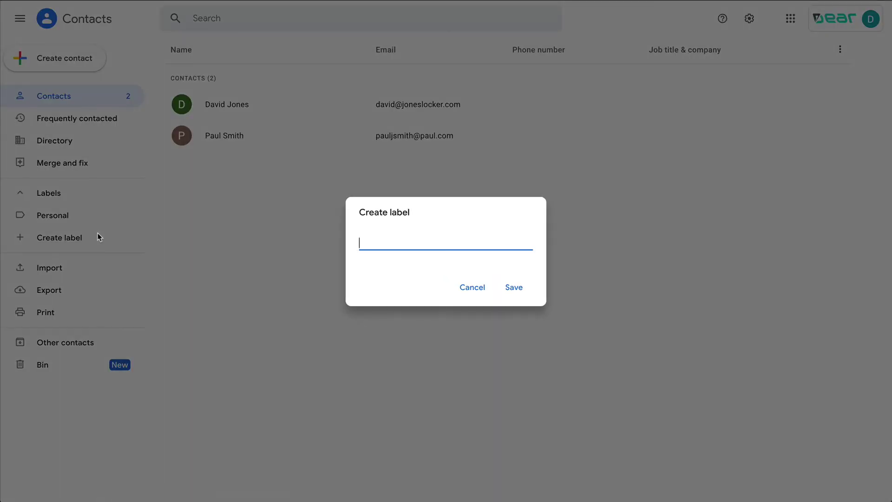
pyautogui.write('DEAR Suppliers')
pyautogui.click(526, 293)
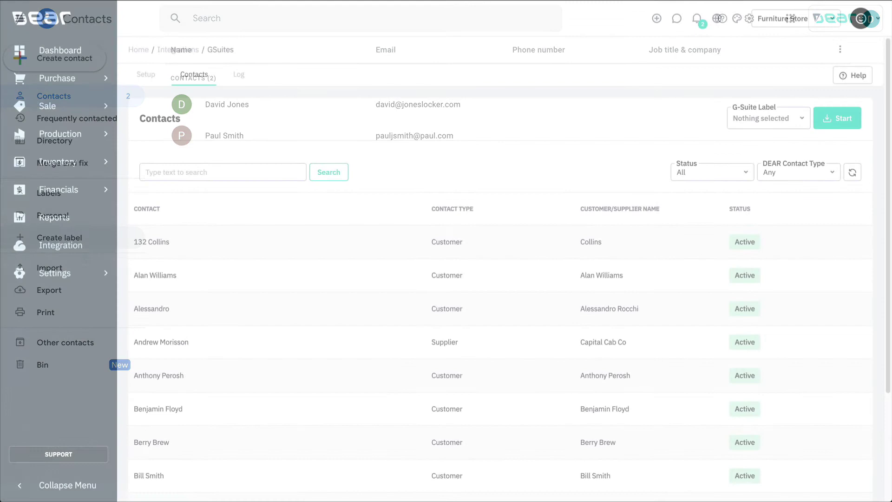
# Filter the contacts list to Active status and Supplier contact type.
pyautogui.click(731, 173)
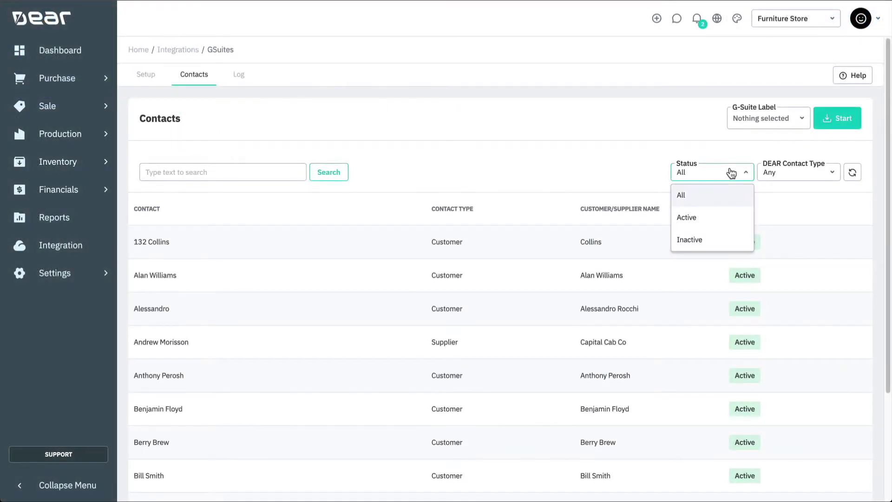
pyautogui.click(711, 218)
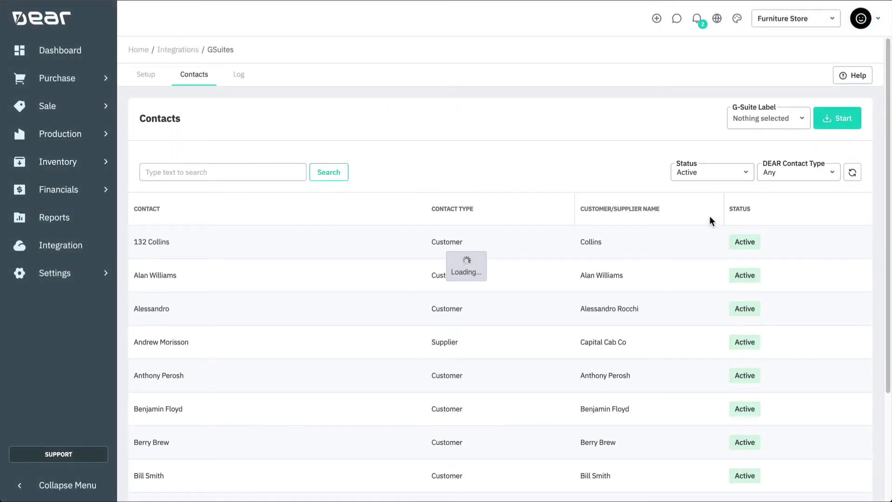
pyautogui.click(793, 179)
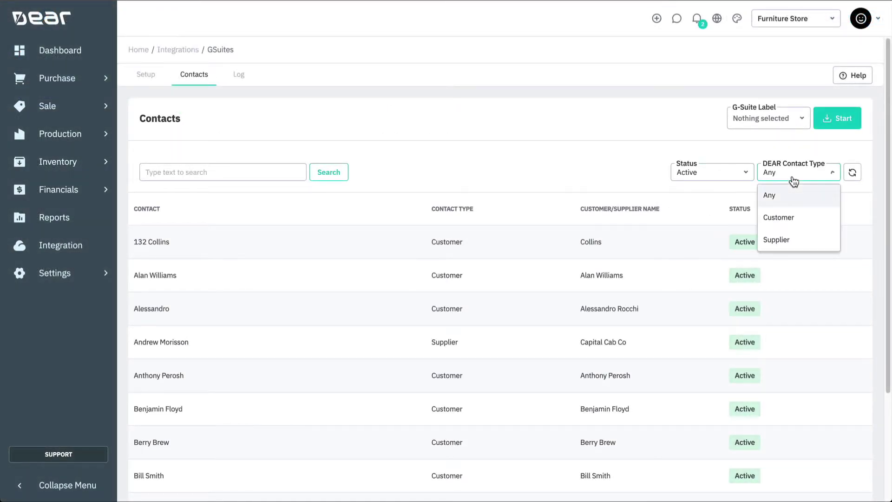
pyautogui.click(793, 239)
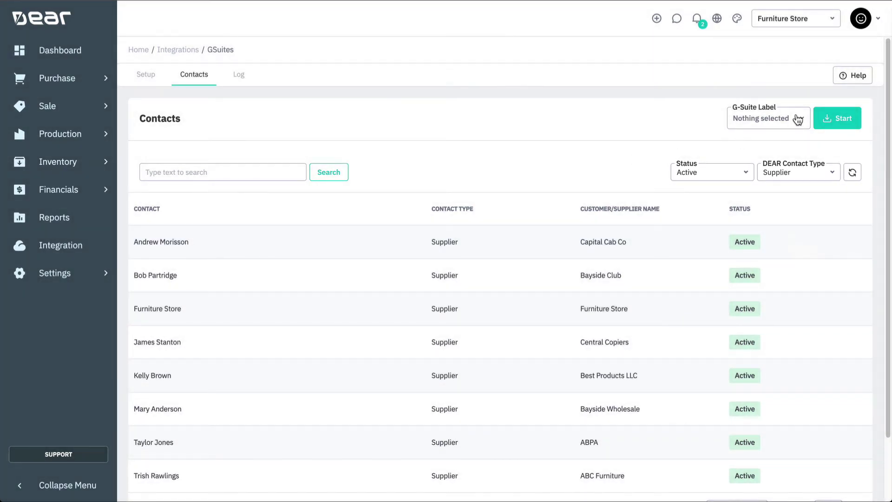
pyautogui.click(798, 119)
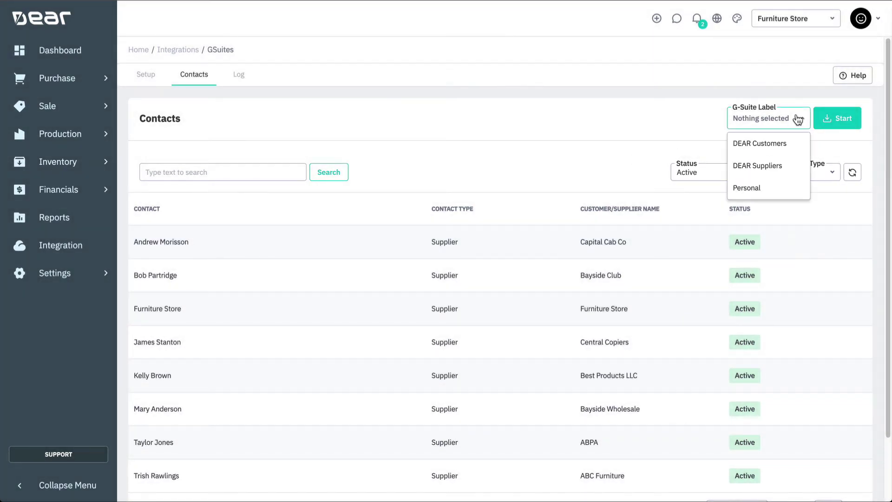
# Sync the active suppliers to the DEAR Suppliers label, creating 8 new Google contacts.
pyautogui.click(786, 167)
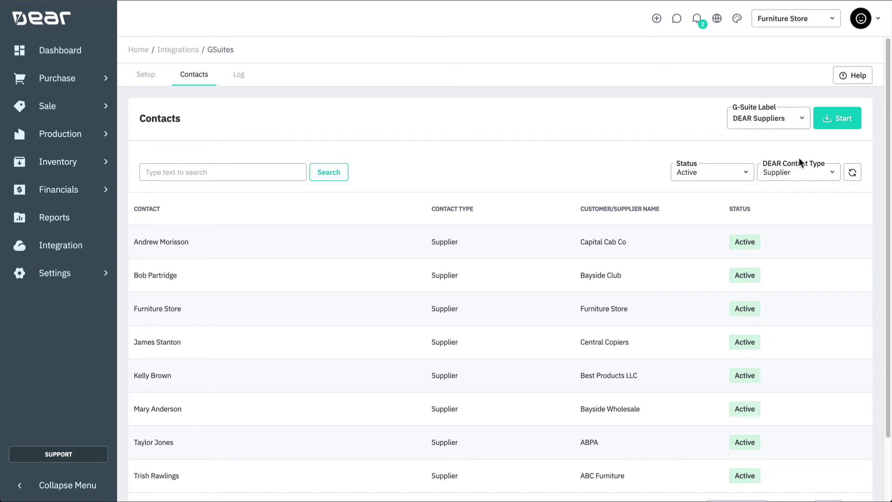
pyautogui.click(837, 129)
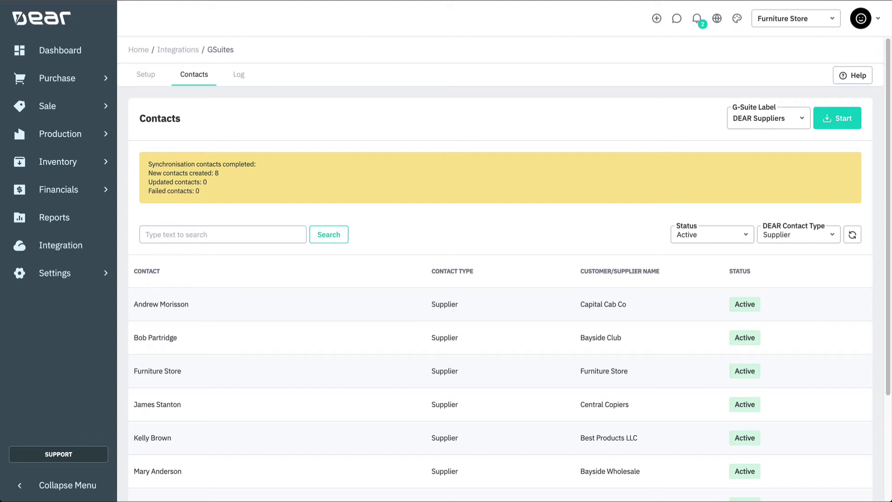
# Attach XG270QG_UG_ENG.pdf from My Drive to purchase order PO-00003.
pyautogui.click(49, 80)
pyautogui.click(171, 273)
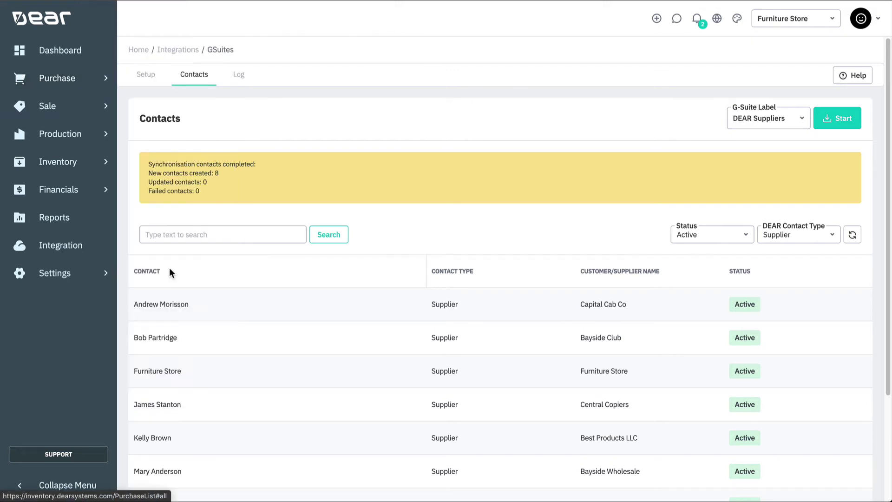
pyautogui.click(326, 239)
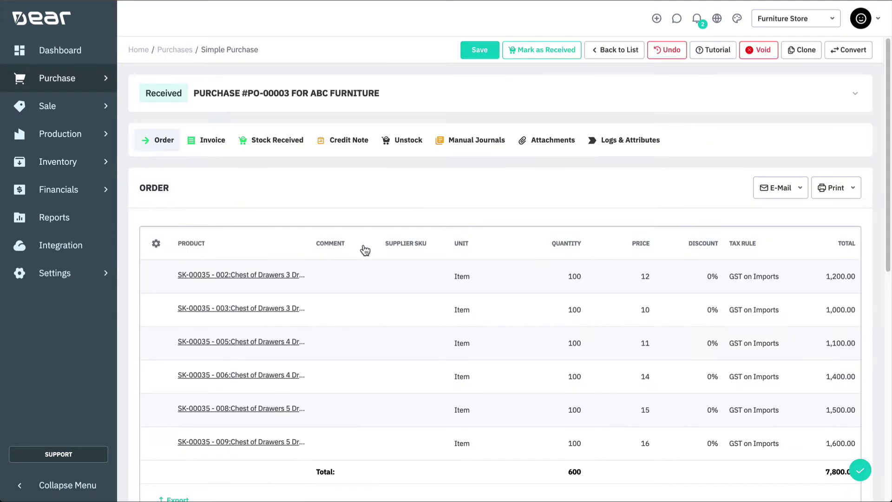
pyautogui.click(540, 142)
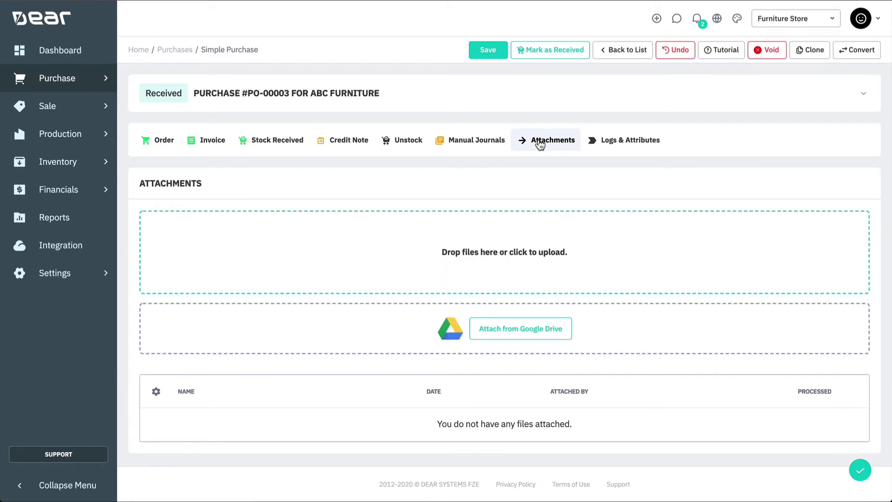
pyautogui.click(532, 331)
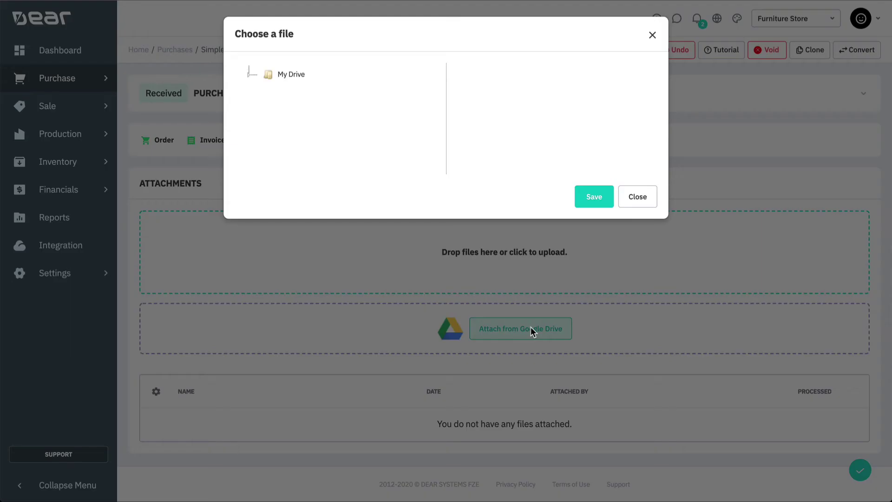
pyautogui.click(309, 75)
pyautogui.click(480, 80)
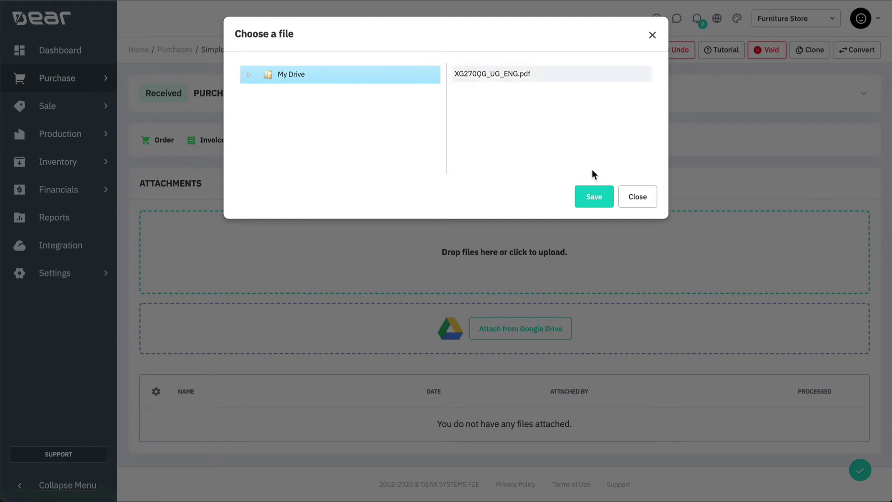
pyautogui.click(595, 197)
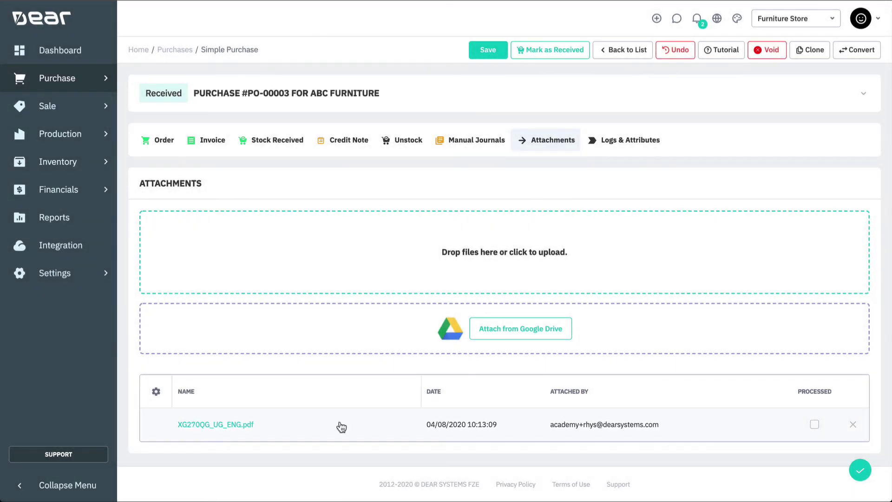
pyautogui.click(227, 426)
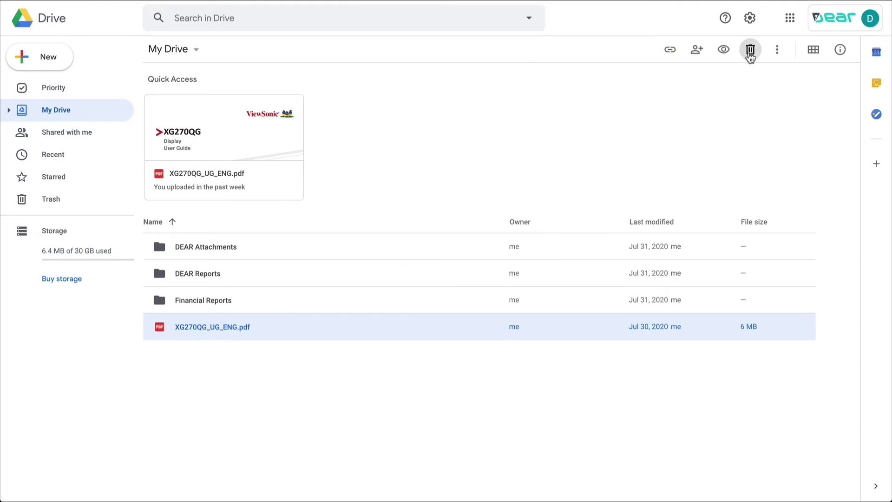
# Move XG270QG_UG_ENG.pdf from My Drive to the Google Drive trash.
pyautogui.click(751, 50)
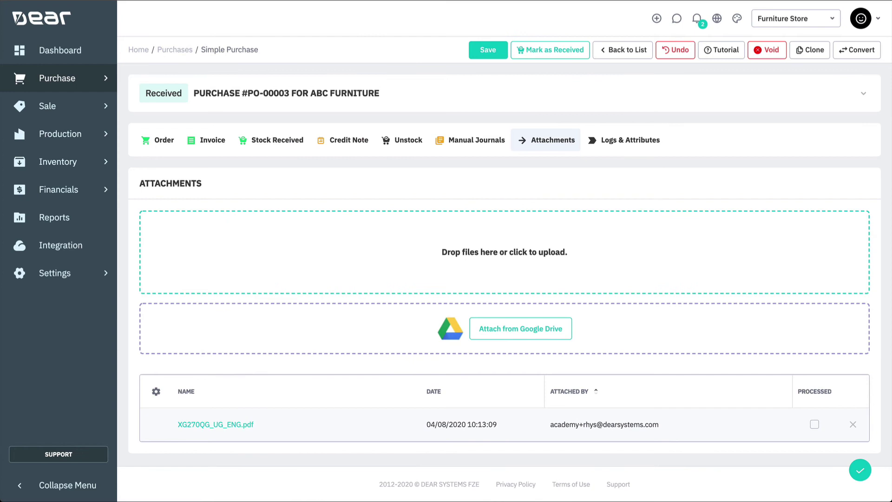
# Delete the PDF attachment from purchase order PO-00003 and confirm the removal.
pyautogui.click(854, 425)
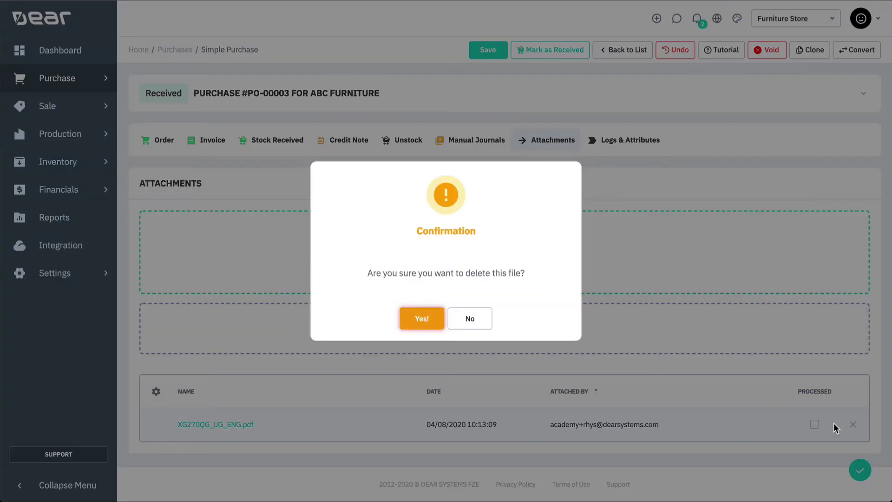
pyautogui.click(422, 319)
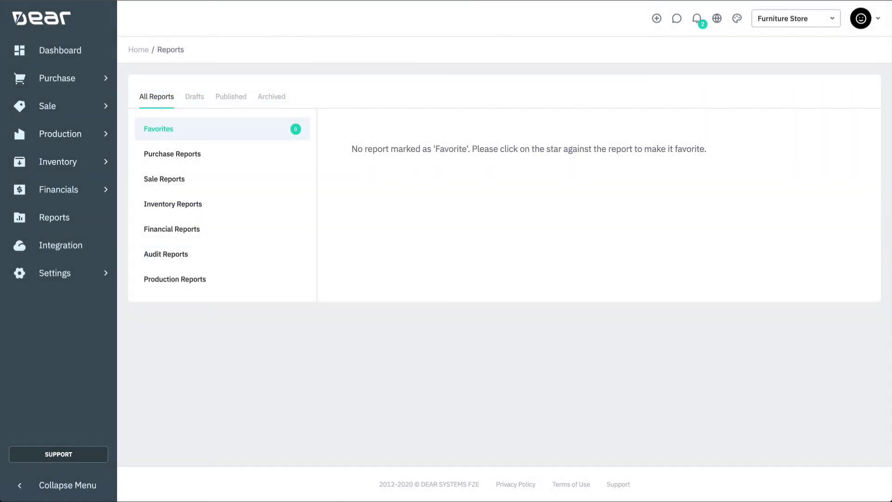
# Open the Sales By Product Summary Report from the sales reports list.
pyautogui.click(187, 180)
pyautogui.scroll(-5, 425, 295)
pyautogui.click(418, 447)
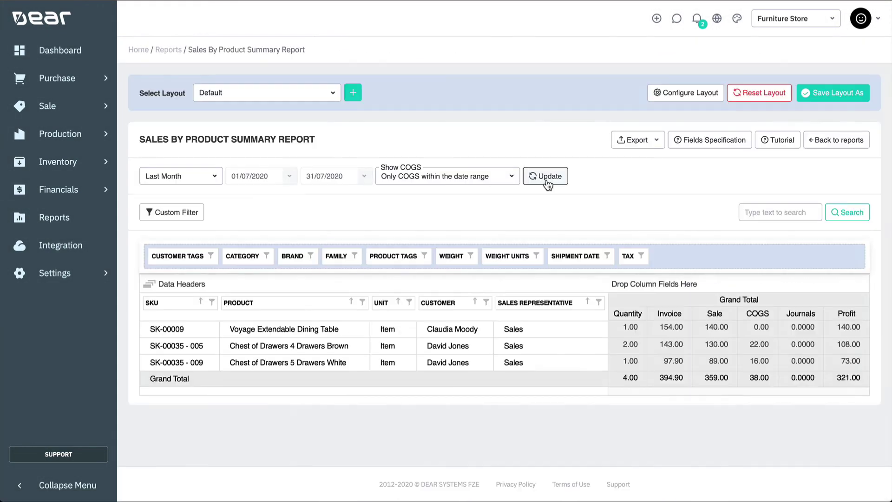
# Export the report to Google Drive in Excel (with totals) format.
pyautogui.click(659, 141)
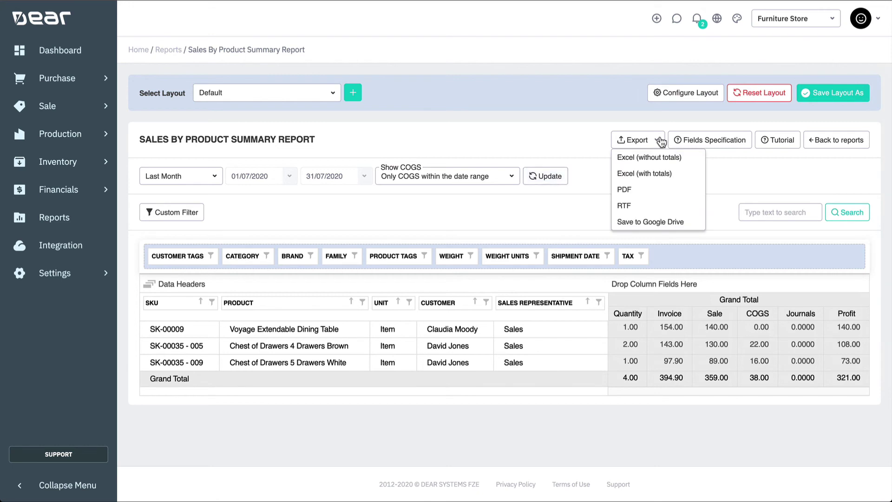
pyautogui.click(669, 223)
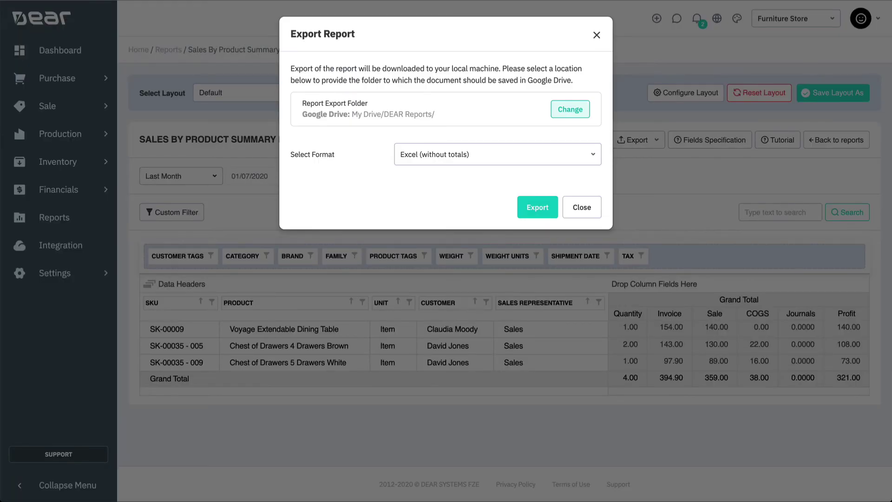
pyautogui.click(594, 158)
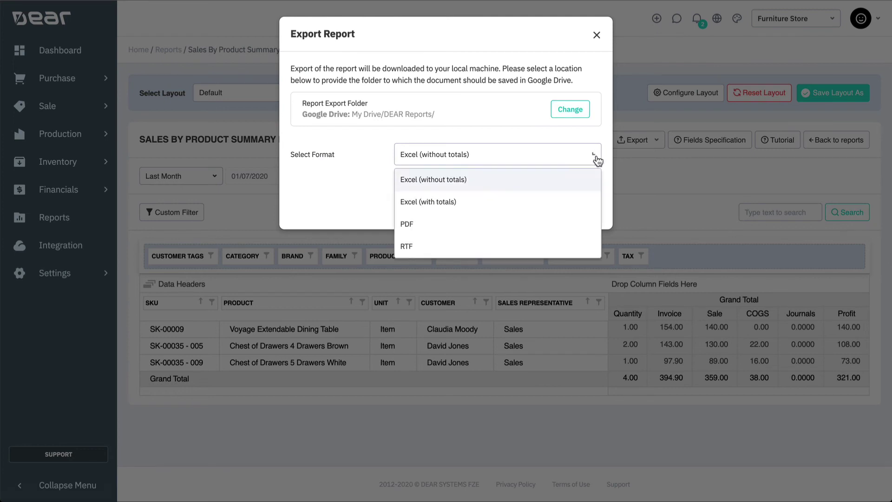
pyautogui.click(558, 196)
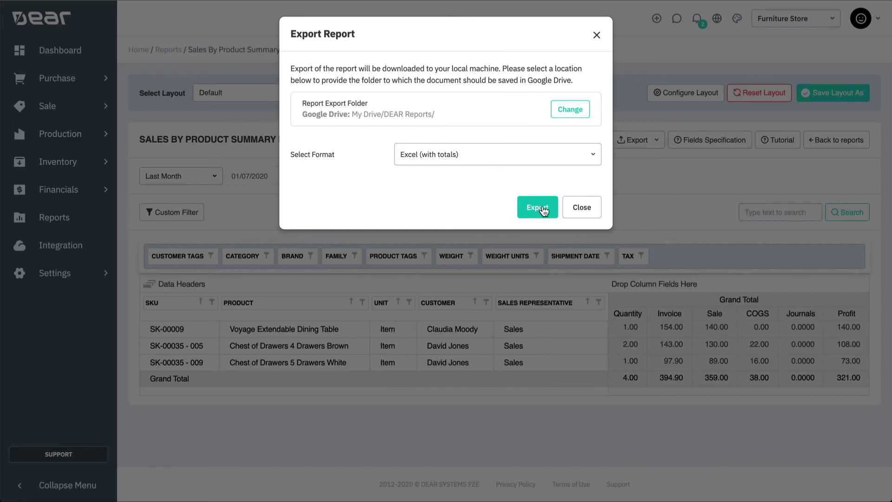
pyautogui.click(539, 207)
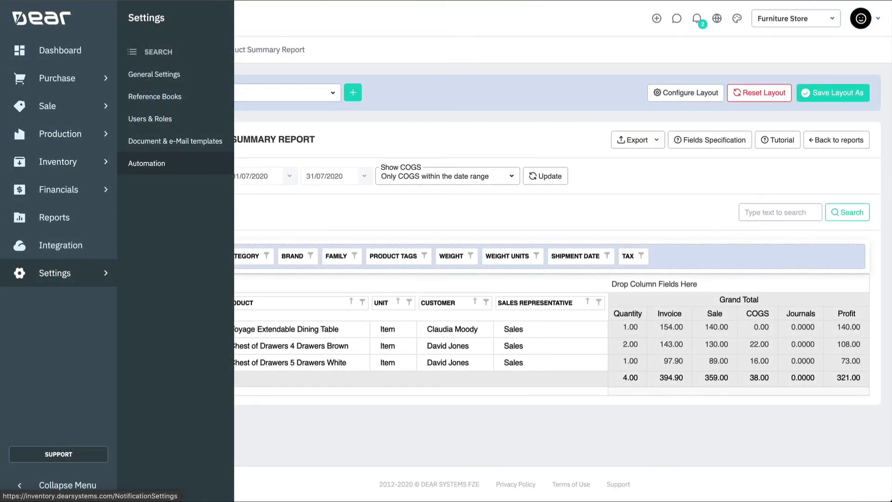
# Start a new scheduled report under Automation's Report Scheduling.
pyautogui.click(155, 168)
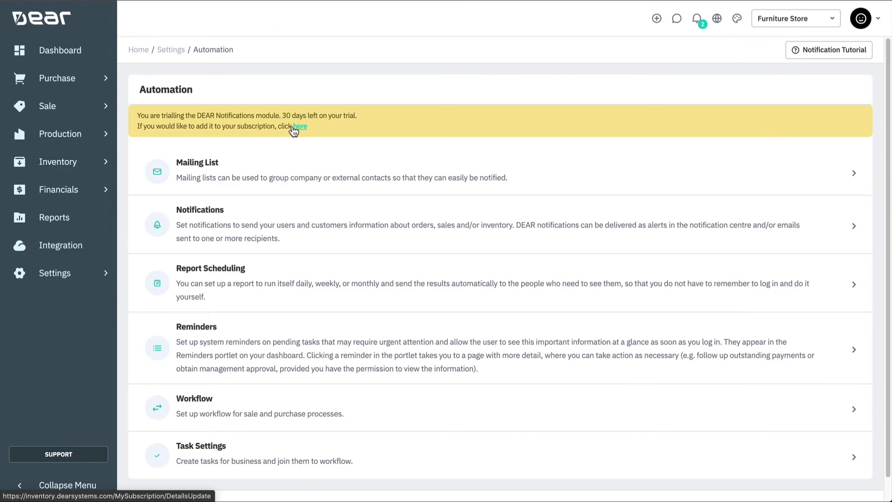
pyautogui.click(276, 268)
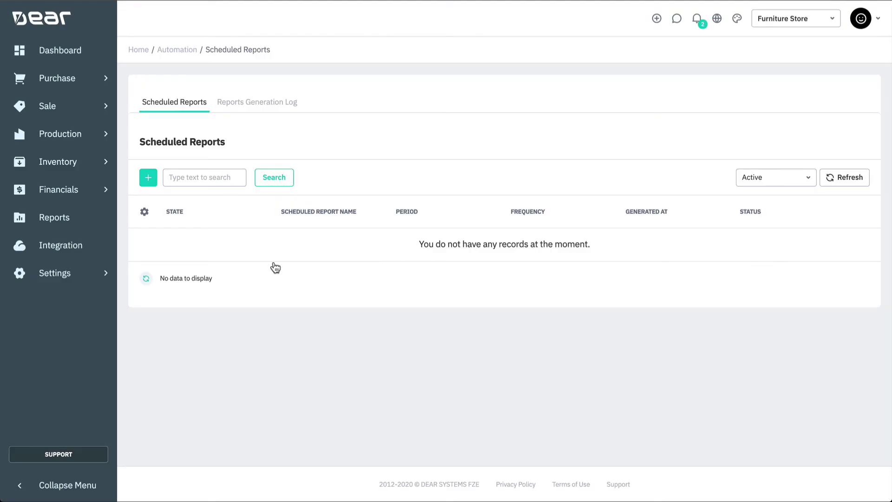
pyautogui.click(148, 178)
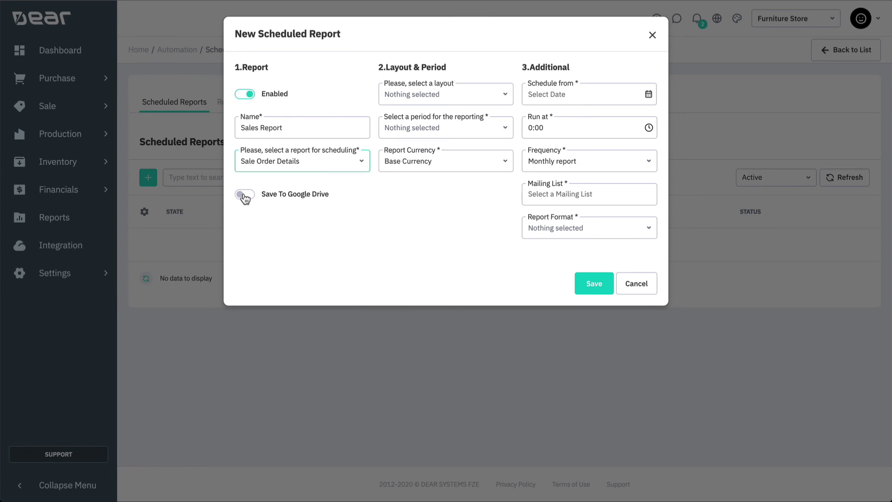
# Enable Save To Google Drive and pick the My Drive Financial Reports folder.
pyautogui.click(244, 195)
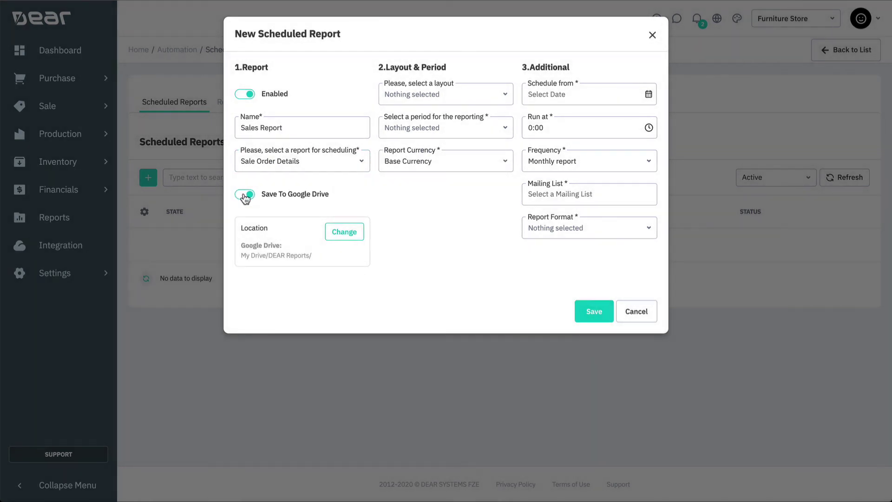
pyautogui.click(342, 231)
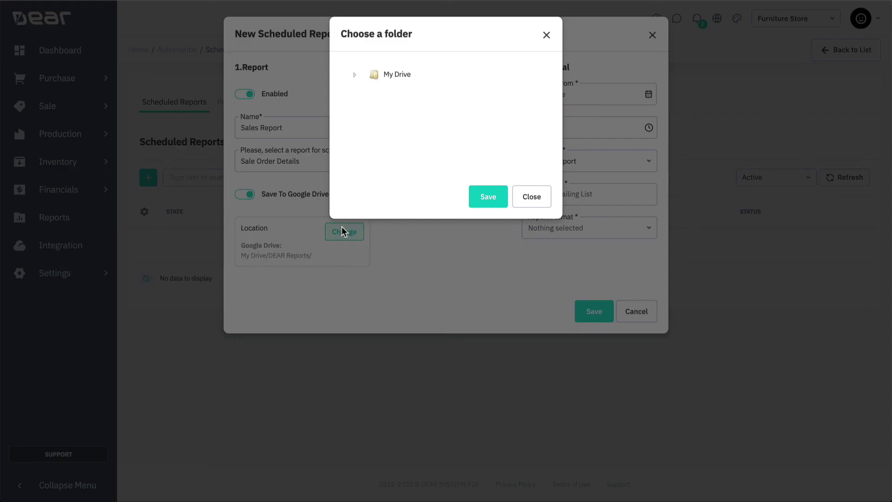
pyautogui.click(355, 74)
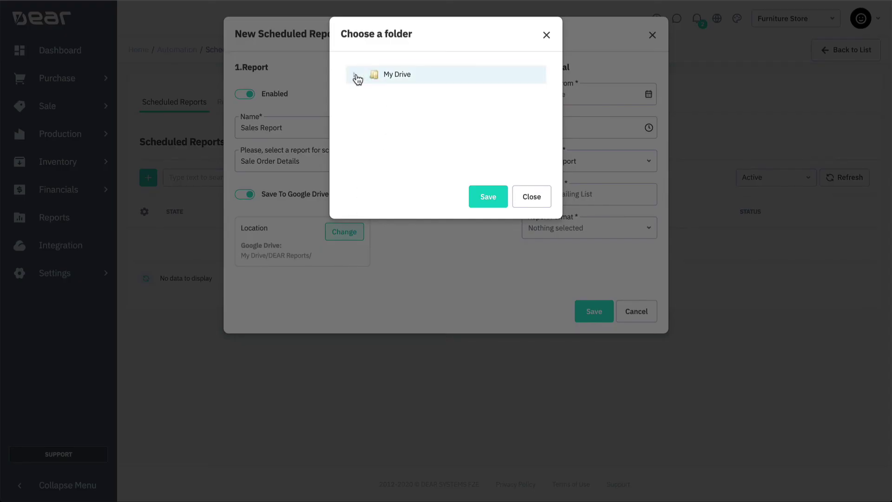
pyautogui.click(402, 131)
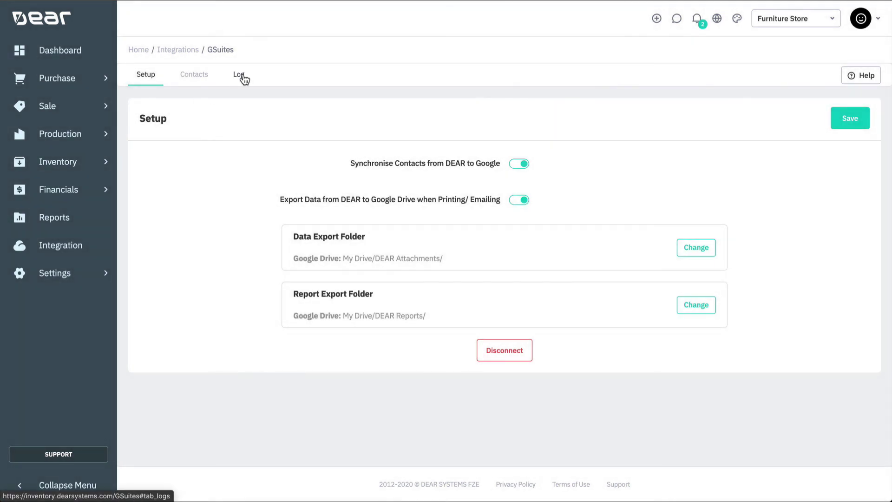
# Switch to the Log tab of the GSuites integration page.
pyautogui.click(241, 75)
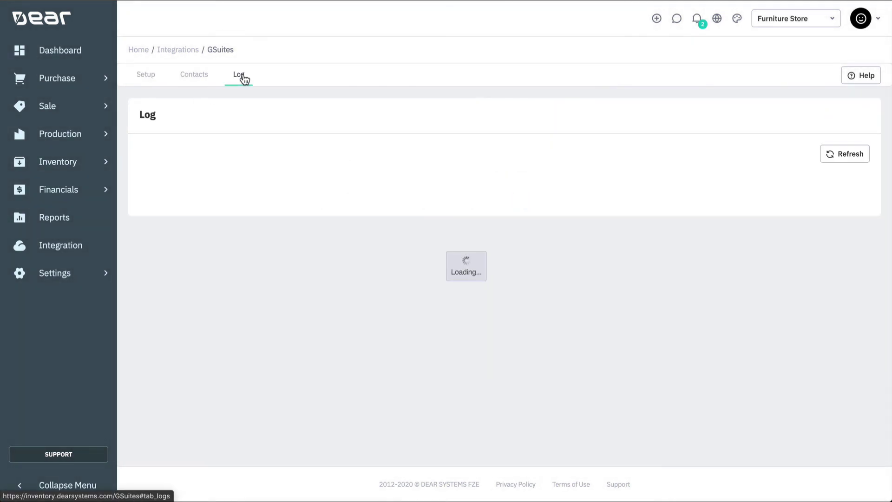